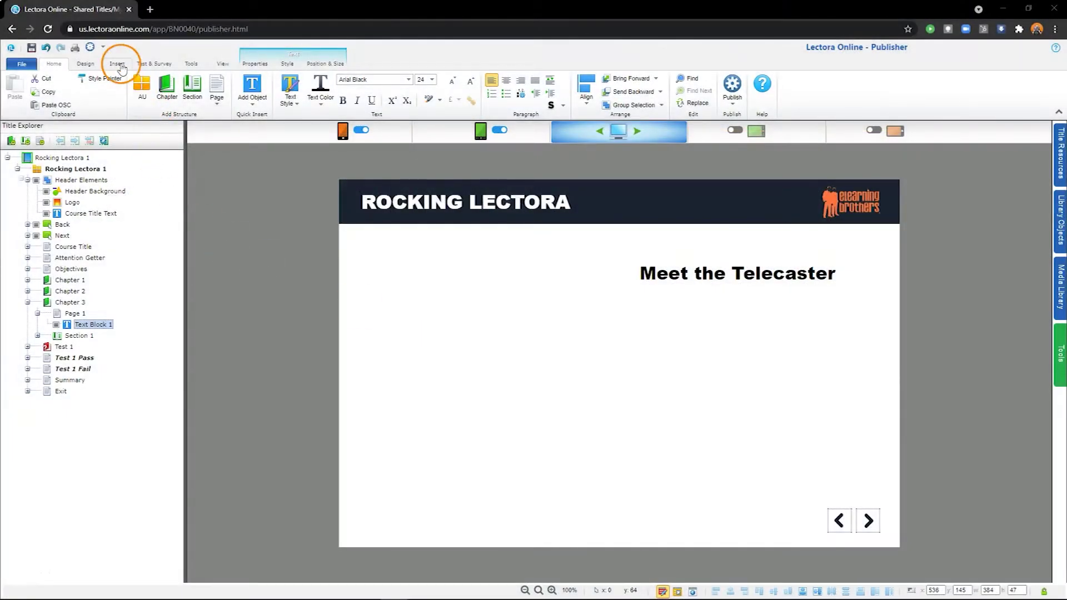
Insert a text block and drag it below the 'Meet the Telecaster' heading.
{"action": "left_click", "coordinate": [119, 64]}
{"action": "left_click", "coordinate": [15, 87]}
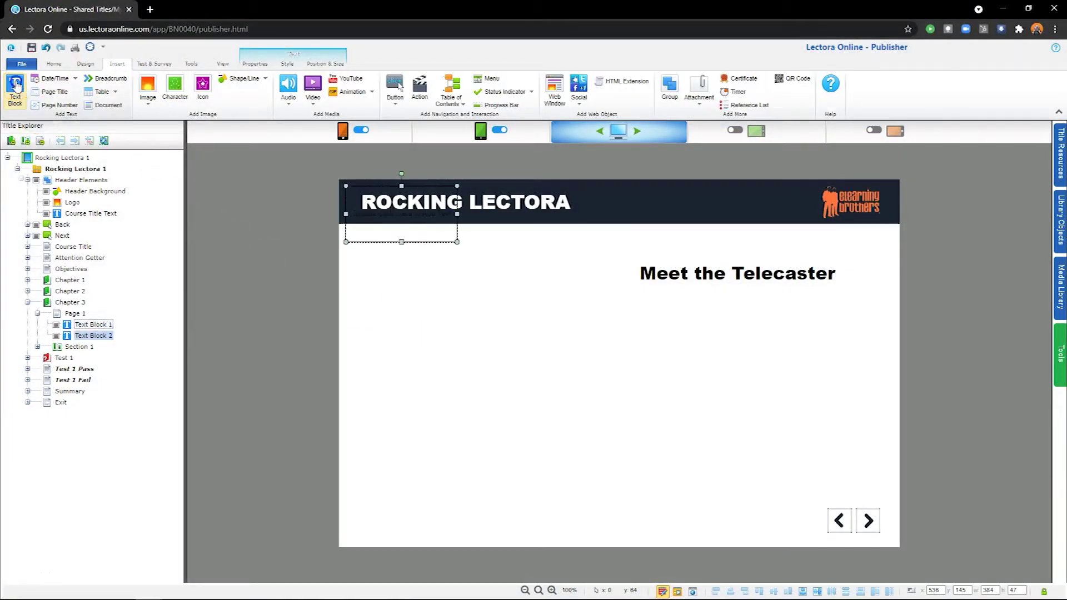
{"action": "left_click_drag", "start_coordinate": [407, 227], "coordinate": [695, 340]}
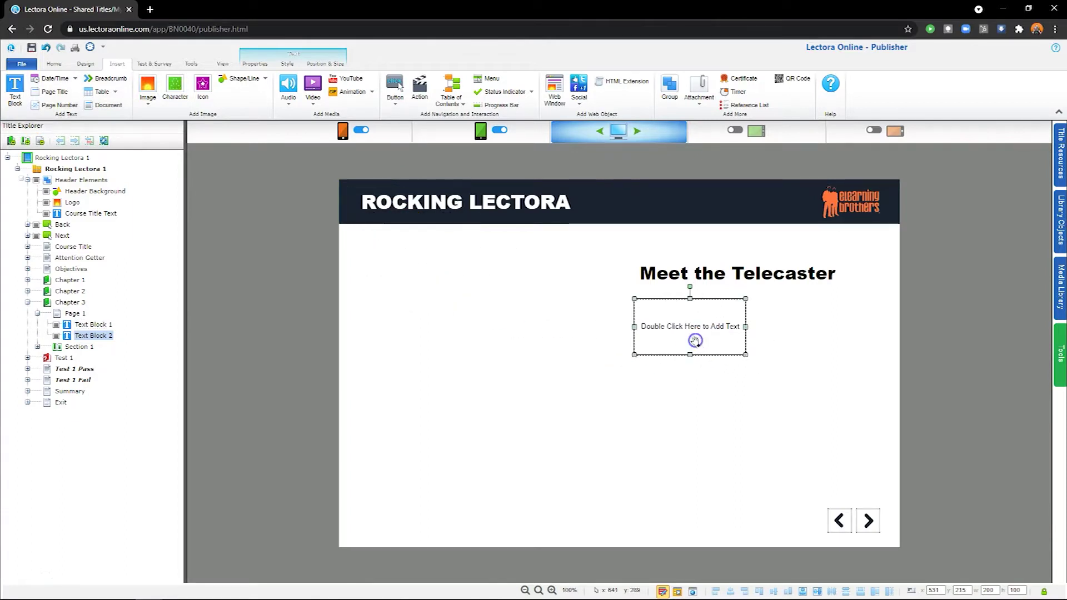
Paste the Telecaster paragraphs into the empty text block and widen it slightly.
{"action": "double_click", "coordinate": [692, 333]}
{"action": "left_click", "coordinate": [677, 325]}
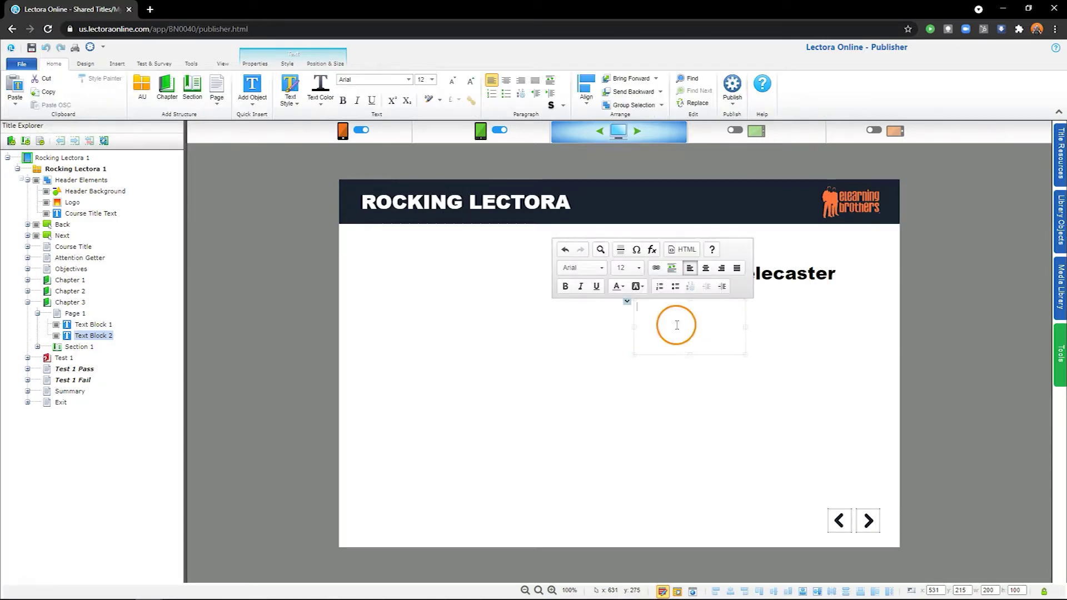
{"action": "type", "text": "Leo Fender developed the Telecaster in 1948 in sunny California. This was a time that many leading manufacturers were experimenting and producing designs. As a result the Fender Telecaster needed to be extremely quick off the mark. The guitar came onto the scene as the Broadcaster model in 1949 and is still manufactured today in one form or another. There have of course been numerous impersonators but the Fender original is the all-important model. Source: ezinearticles.com"}
{"action": "left_click", "coordinate": [848, 405]}
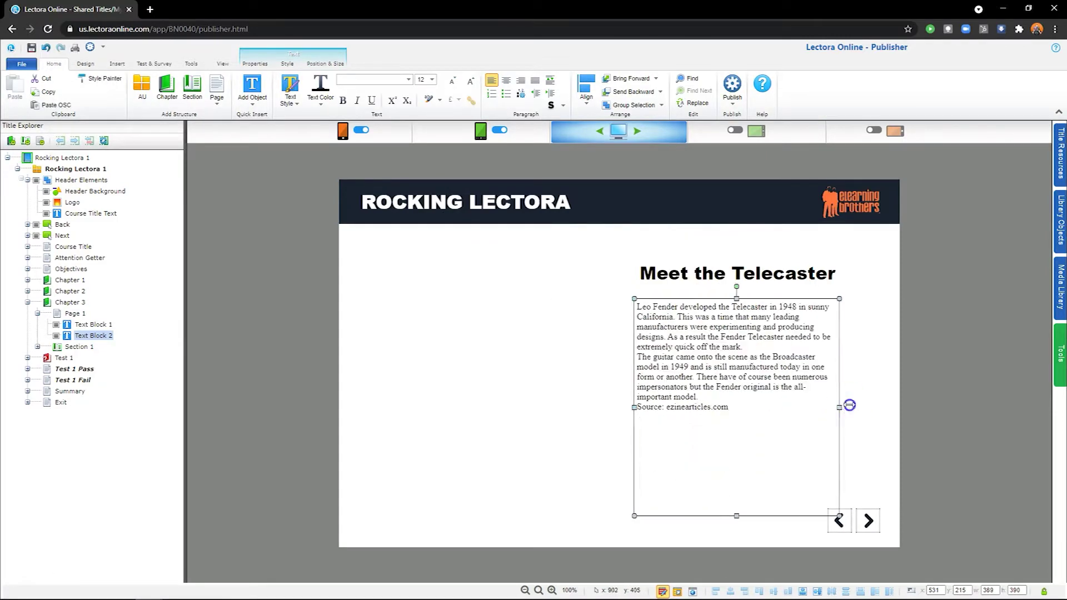
{"action": "left_click_drag", "start_coordinate": [849, 405], "coordinate": [858, 403]}
Restyle all the block's text to Arial Narrow at size 14.
{"action": "double_click", "coordinate": [635, 319]}
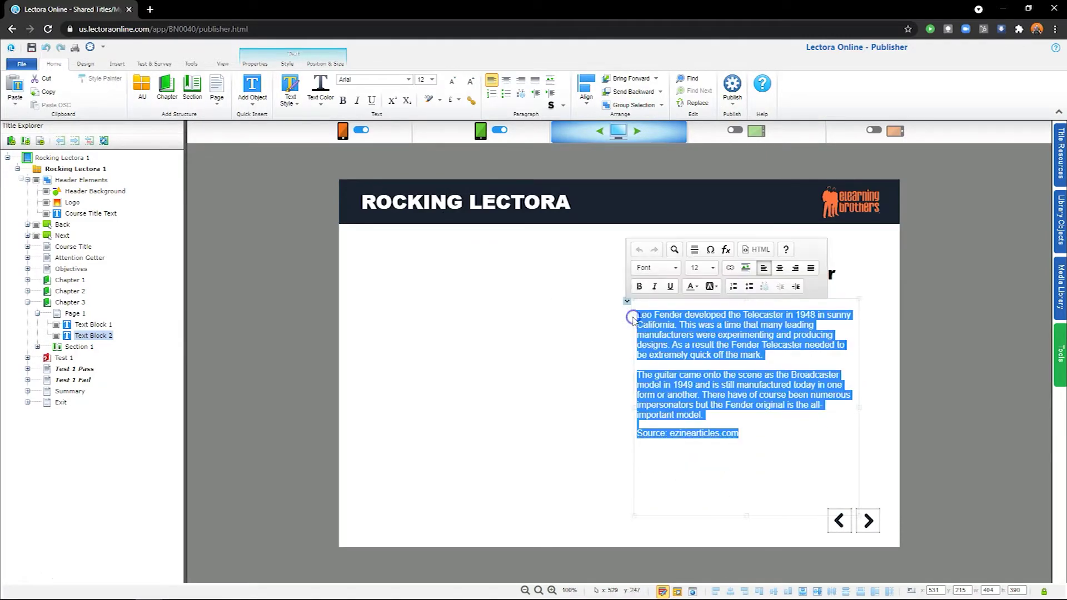
{"action": "left_click", "coordinate": [409, 80]}
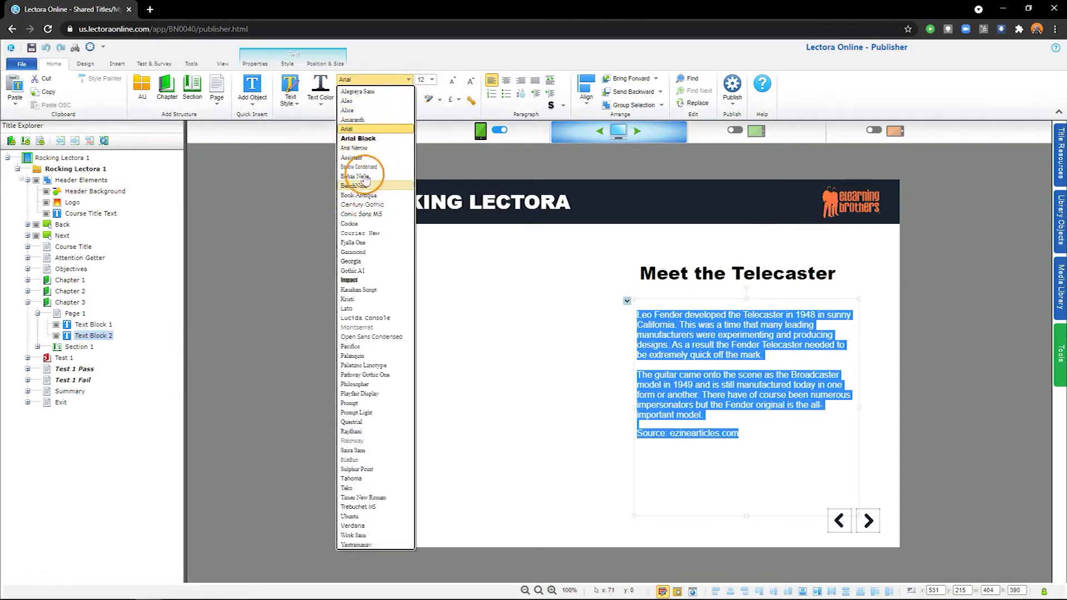
{"action": "left_click", "coordinate": [356, 147]}
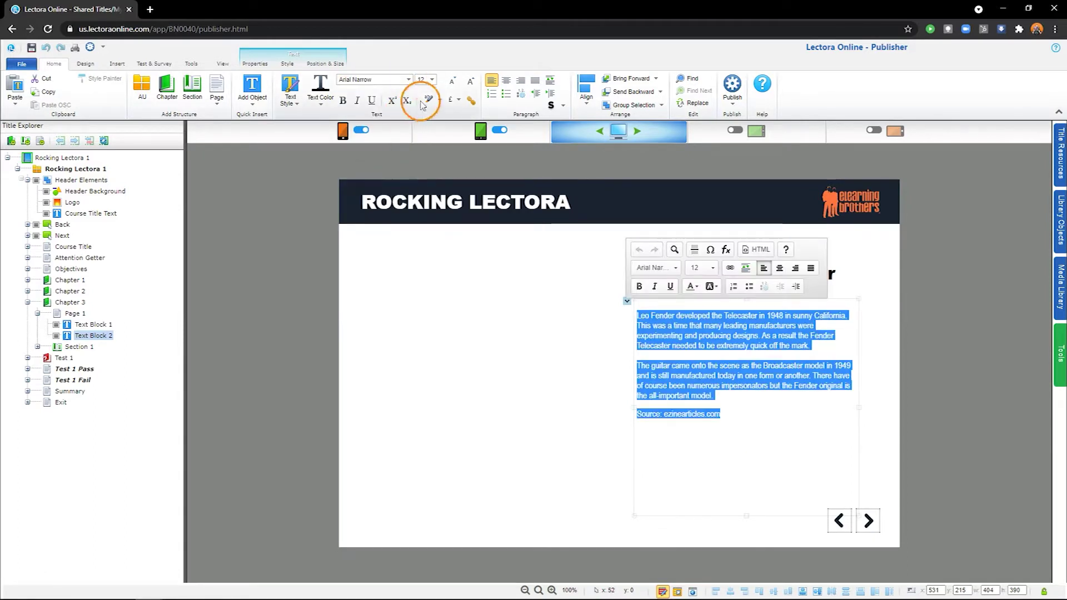
{"action": "left_click", "coordinate": [431, 80]}
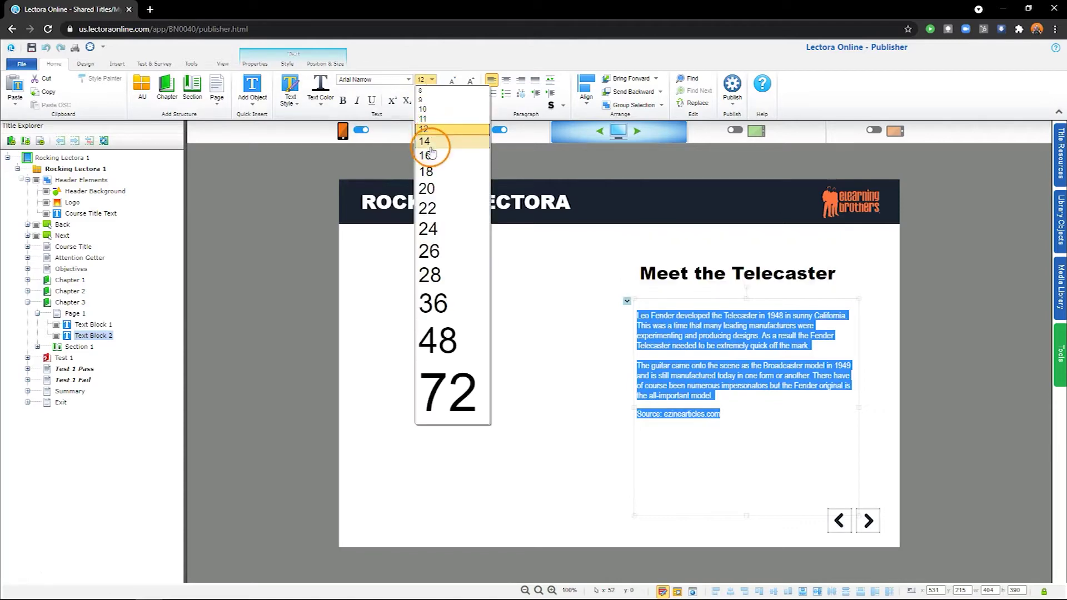
{"action": "left_click", "coordinate": [425, 142]}
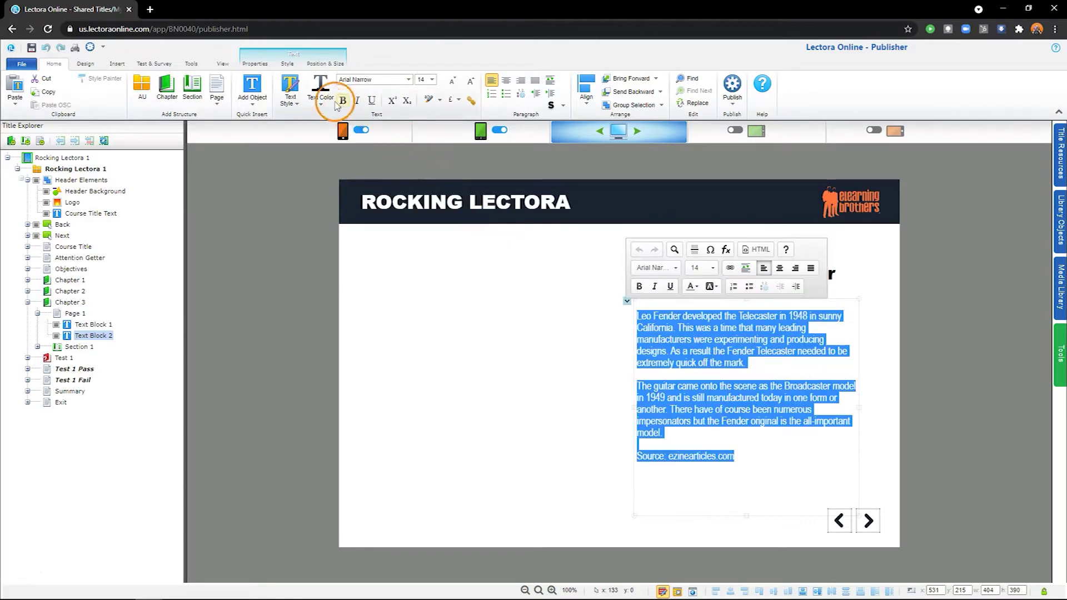
{"action": "key", "text": "Escape"}
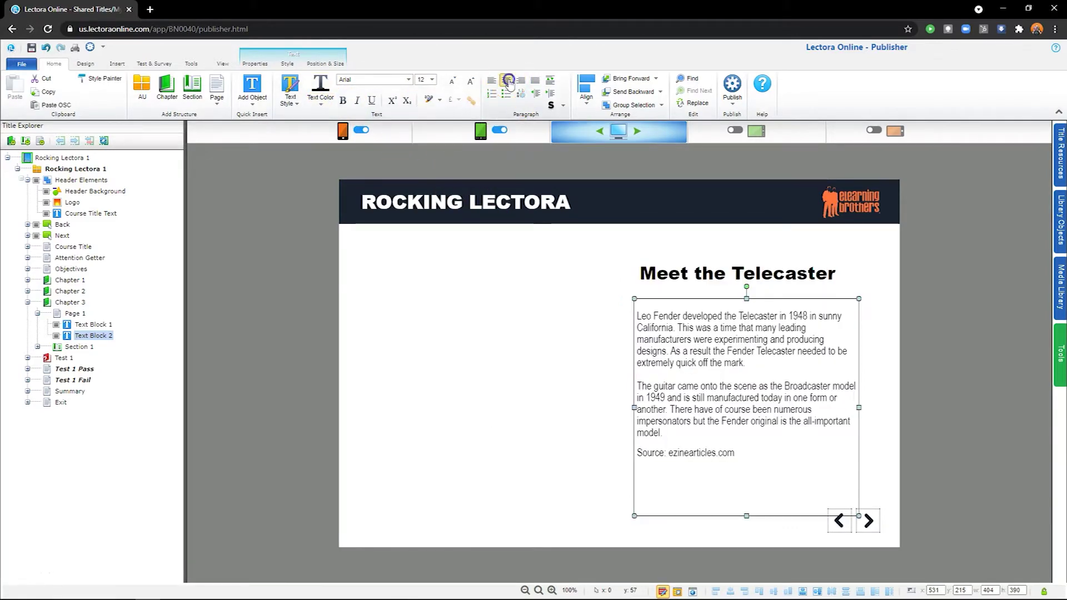
Try right alignment, revert to left, drop the blank line before Source, and toggle bullets off.
{"action": "left_click", "coordinate": [520, 80]}
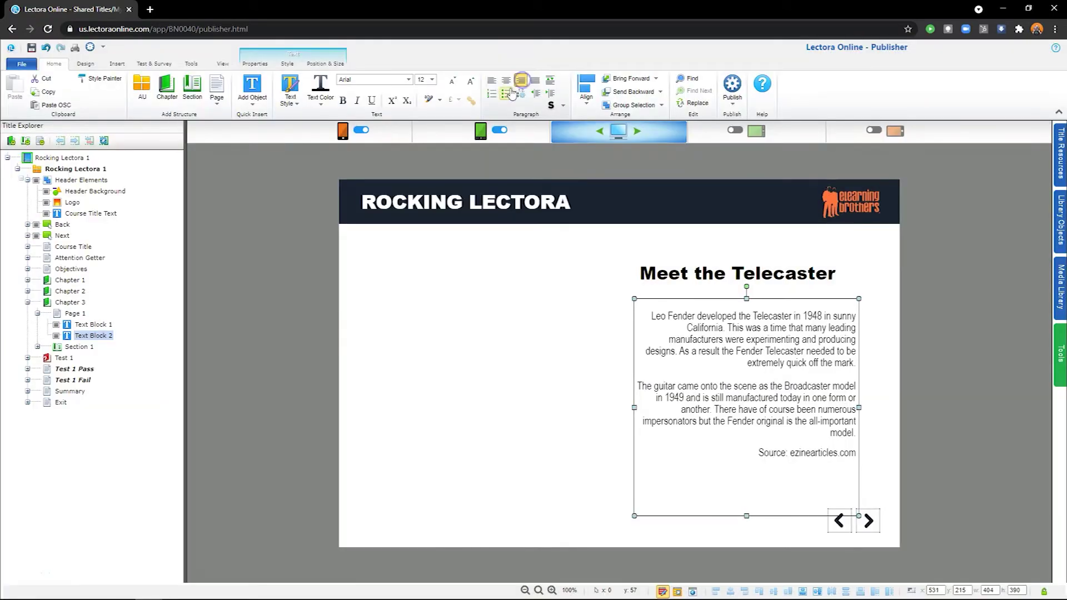
{"action": "left_click", "coordinate": [493, 80]}
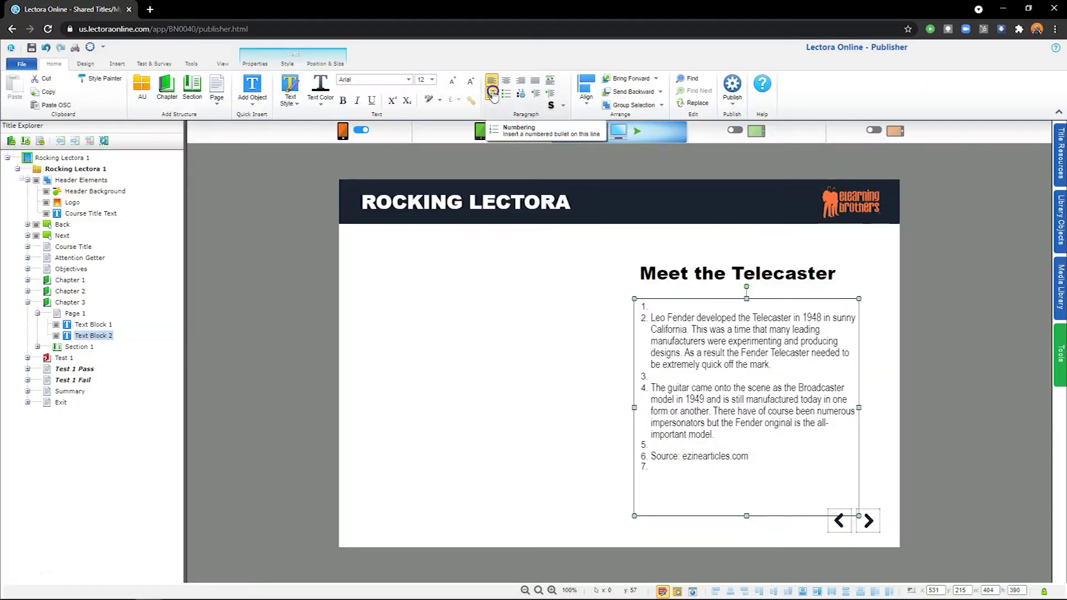
{"action": "left_click", "coordinate": [493, 93]}
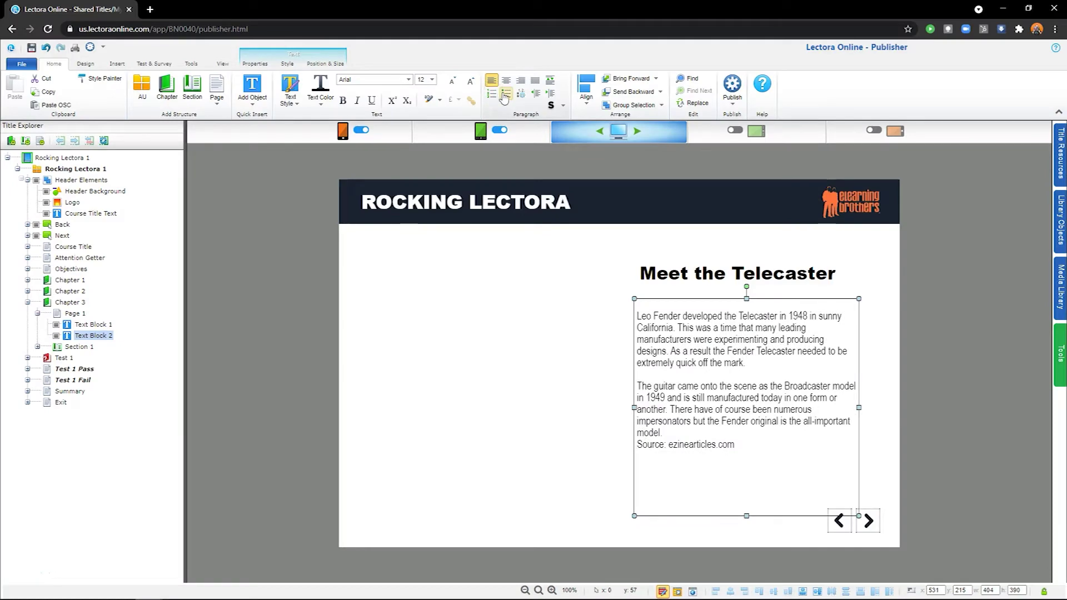
{"action": "left_click", "coordinate": [505, 95]}
{"action": "left_click", "coordinate": [506, 95]}
{"action": "left_click", "coordinate": [505, 95]}
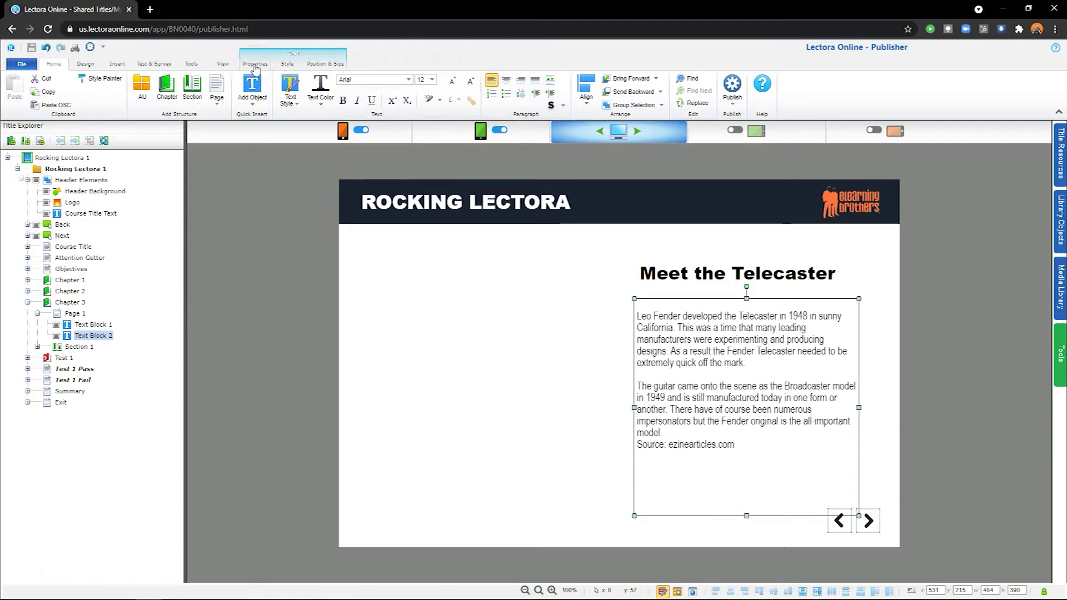
View the Properties, Style and Position & Size settings, then reopen the text block for editing.
{"action": "left_click", "coordinate": [255, 65]}
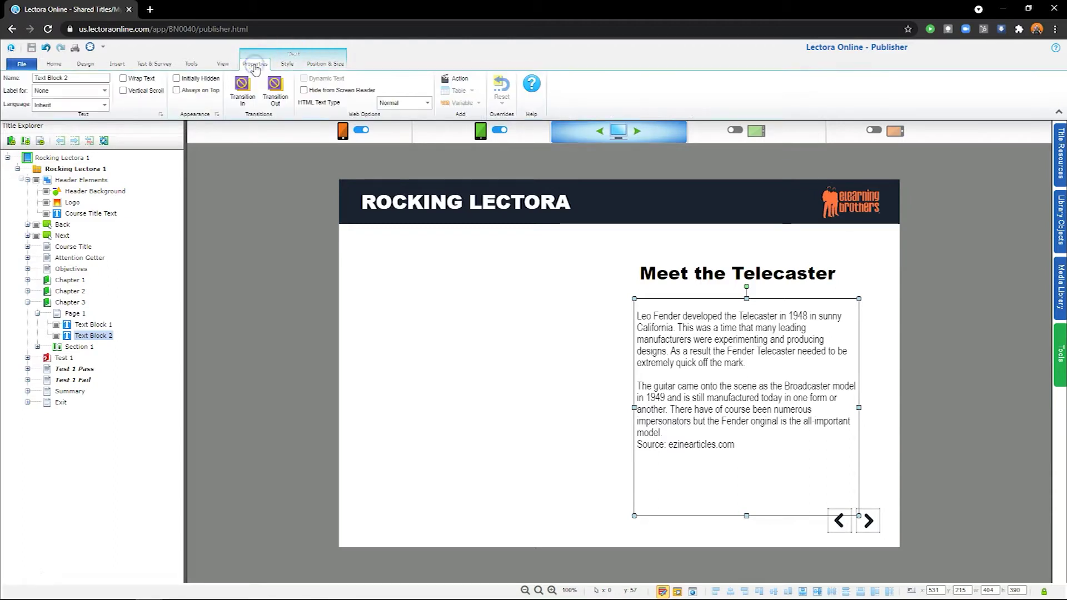
{"action": "left_click", "coordinate": [287, 65]}
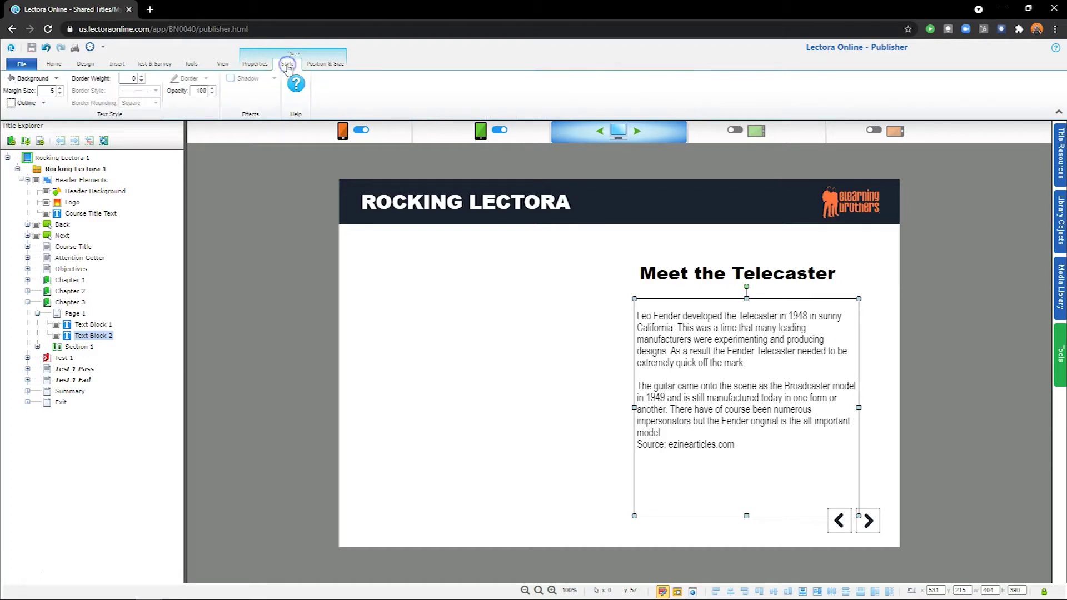
{"action": "left_click", "coordinate": [327, 65]}
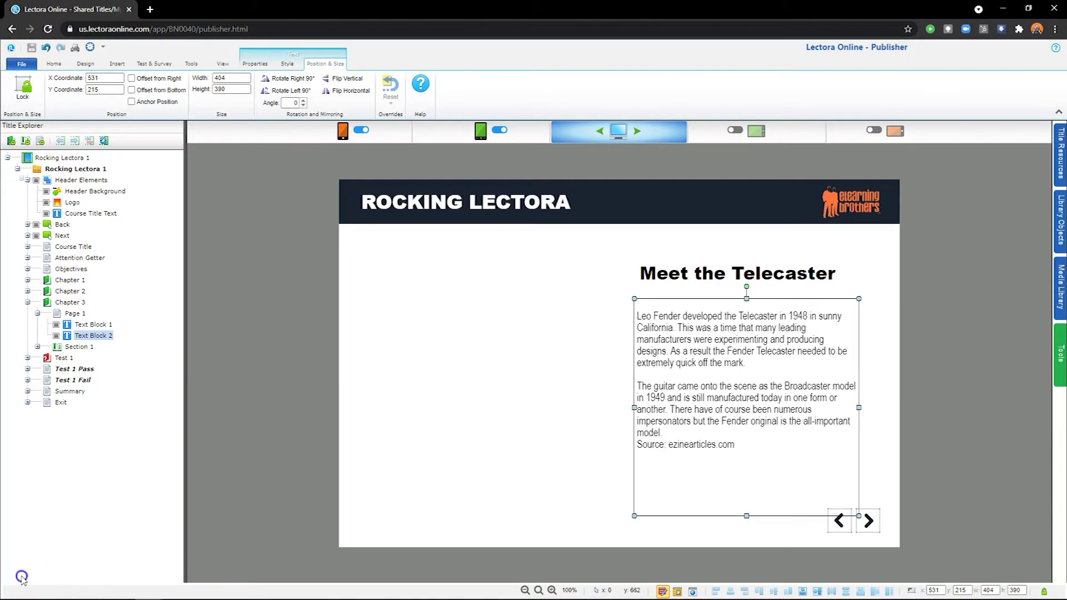
{"action": "double_click", "coordinate": [725, 425]}
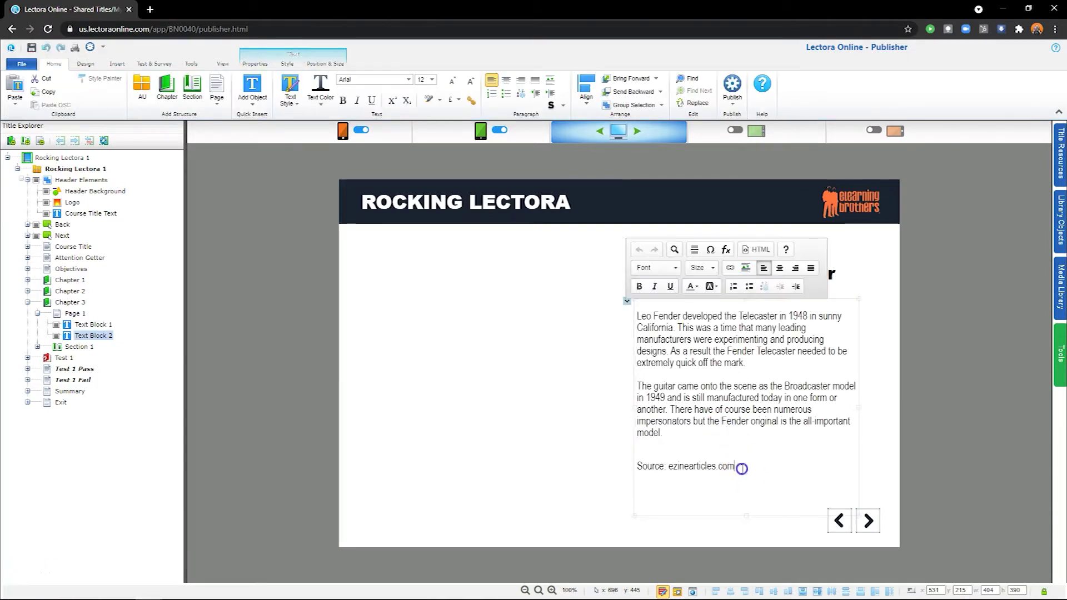
Select 'ezinearticles.com' in the Source line and bring up its context menu.
{"action": "left_click_drag", "start_coordinate": [736, 468], "coordinate": [687, 468]}
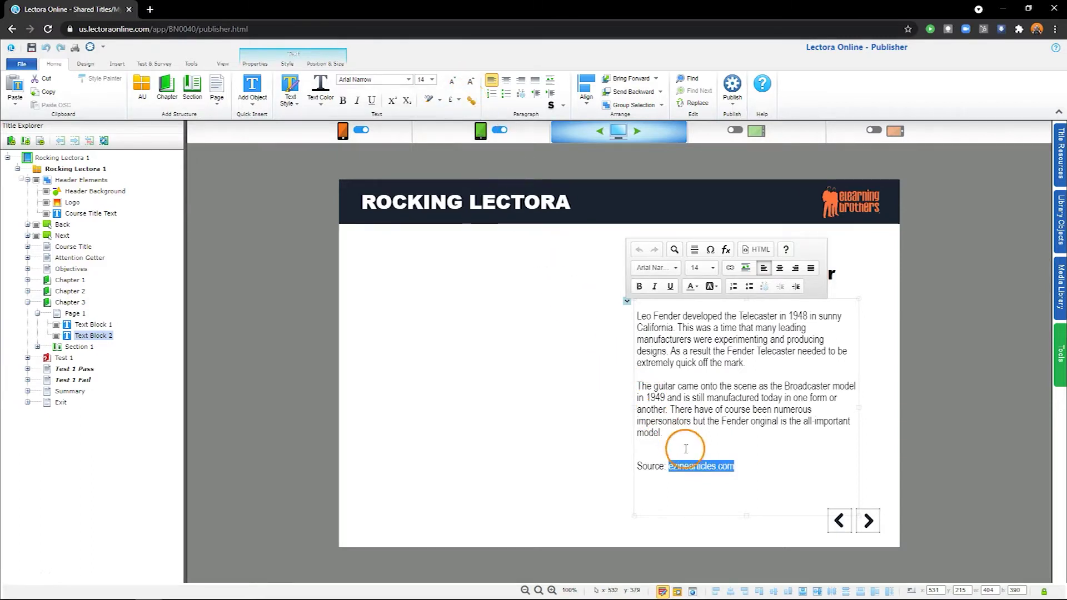
{"action": "right_click", "coordinate": [702, 467]}
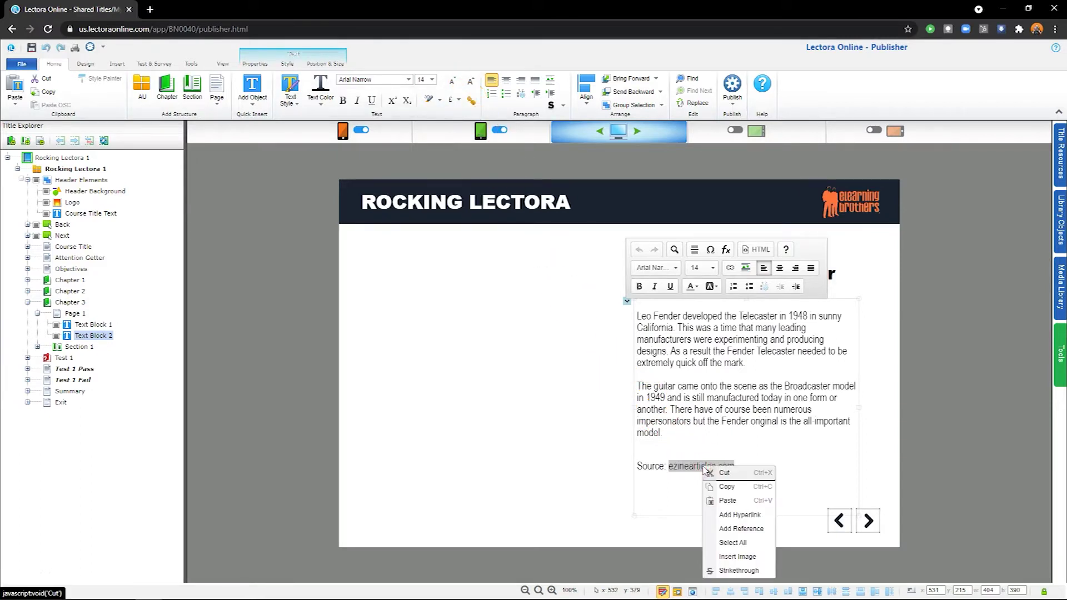
Add a hyperlink to the selected text that goes to the pasted ezinearticles.com web address.
{"action": "left_click", "coordinate": [734, 515]}
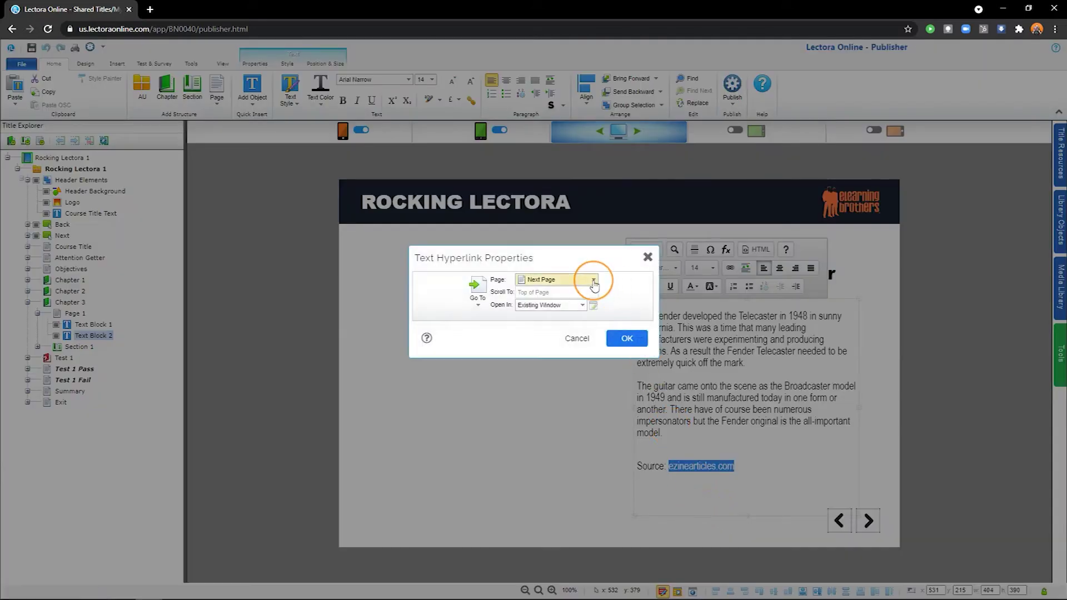
{"action": "left_click", "coordinate": [481, 307]}
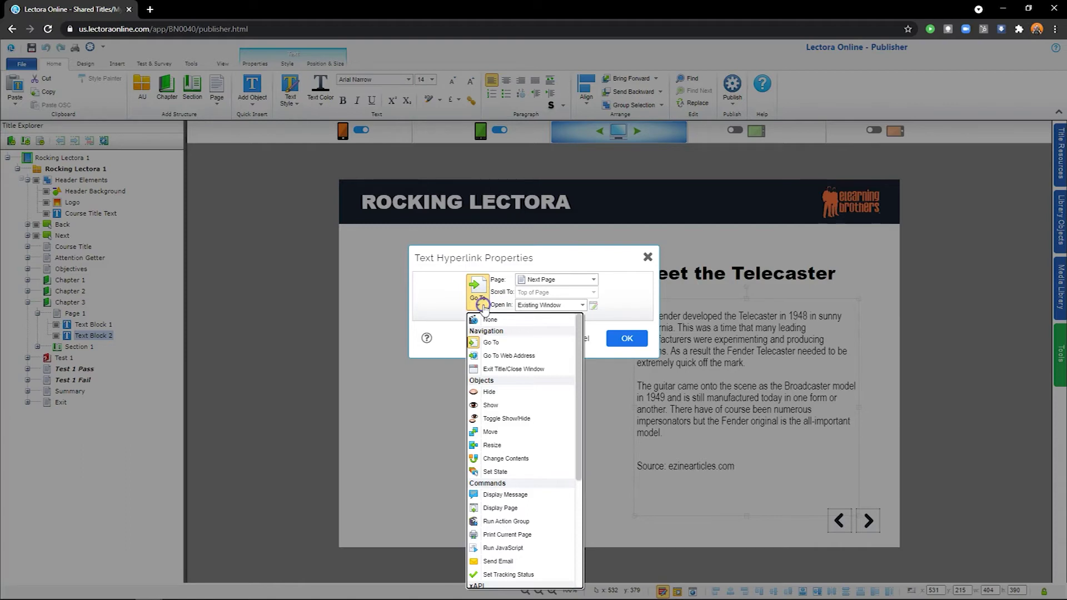
{"action": "left_click", "coordinate": [500, 356]}
{"action": "left_click", "coordinate": [534, 281]}
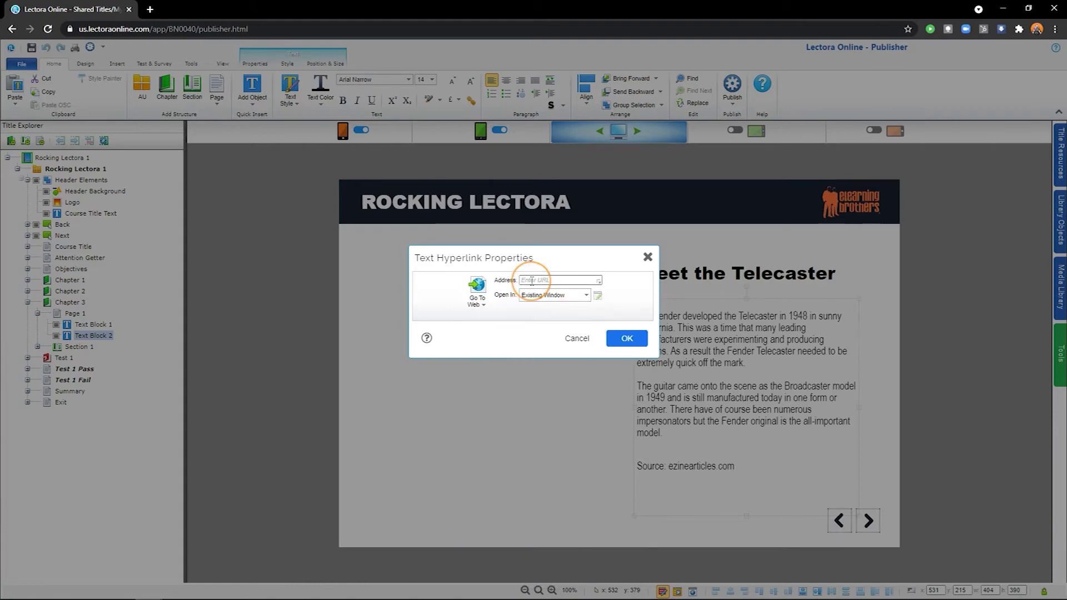
{"action": "key", "text": "ctrl+v"}
Set the link to open in a new window and accept the hyperlink settings.
{"action": "left_click", "coordinate": [574, 297]}
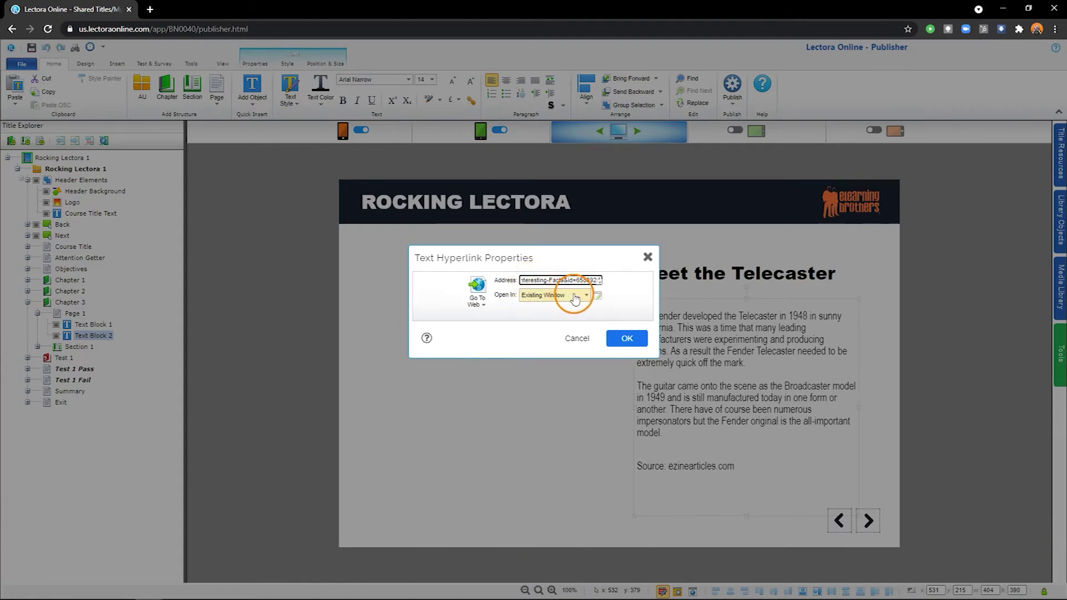
{"action": "left_click", "coordinate": [584, 295]}
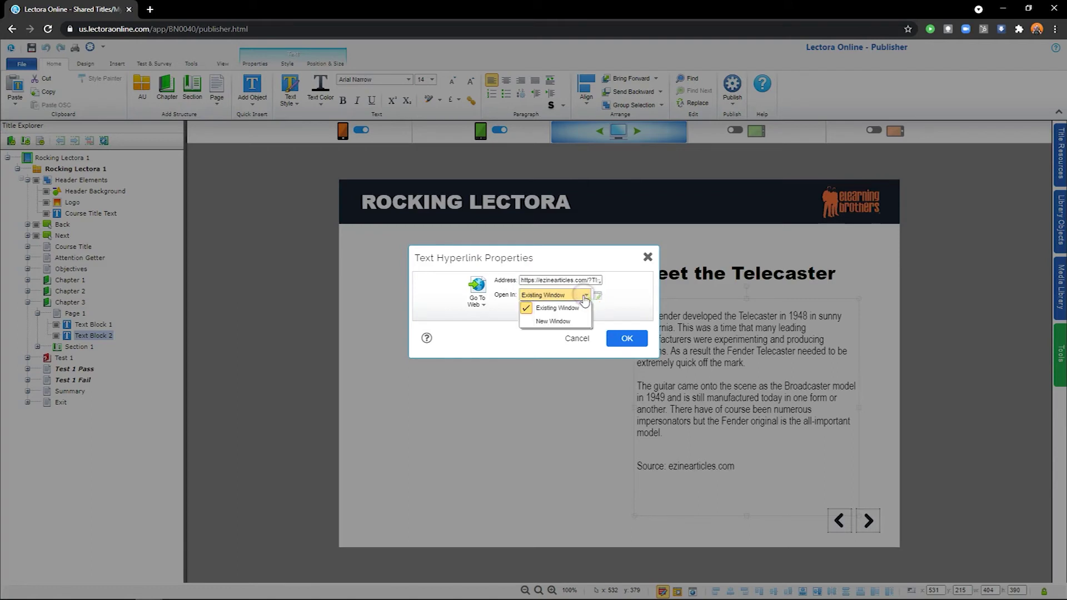
{"action": "left_click", "coordinate": [581, 321]}
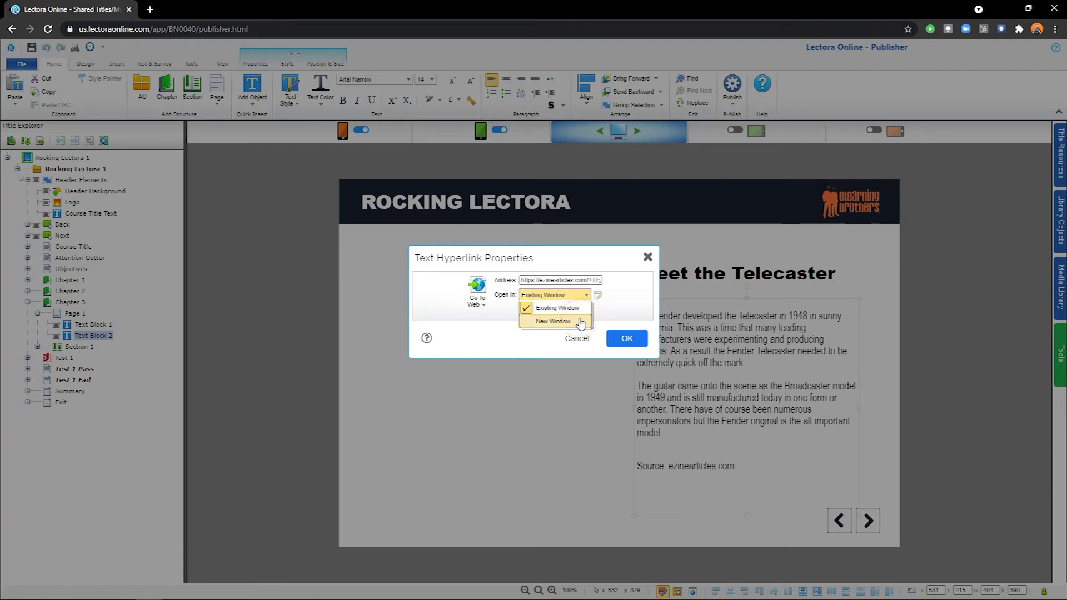
{"action": "left_click", "coordinate": [581, 322]}
{"action": "left_click", "coordinate": [624, 335]}
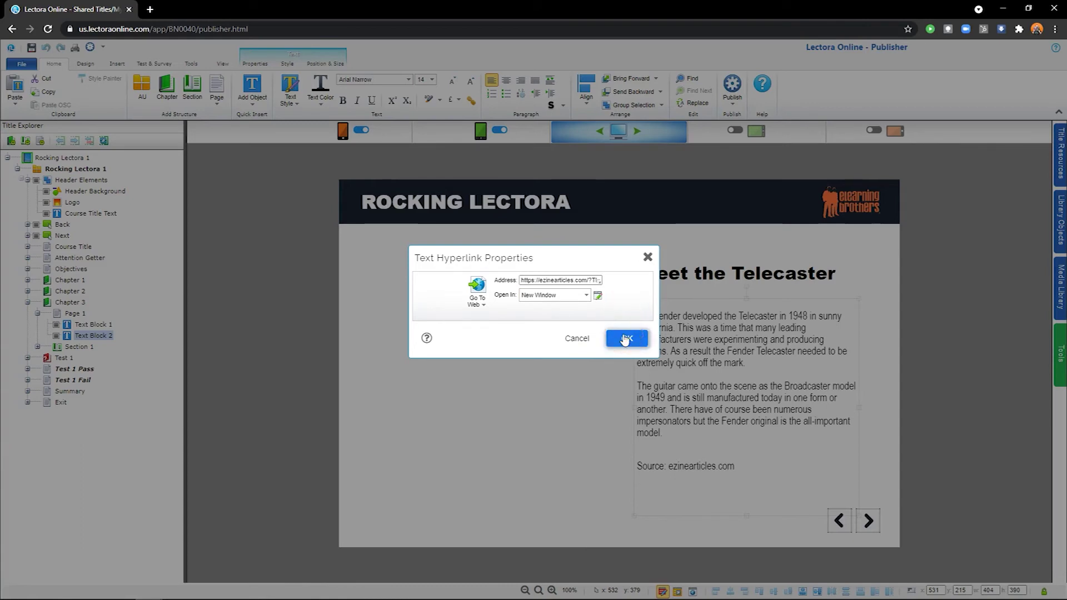
{"action": "left_click", "coordinate": [624, 339]}
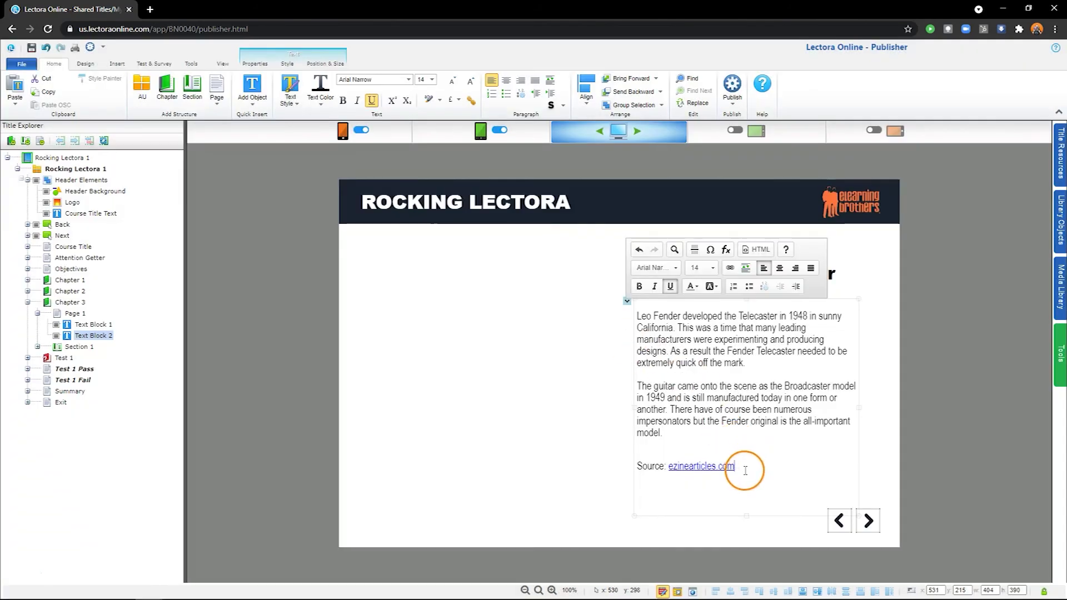
Leave the text block to view the page with the linked ezinearticles.com source.
{"action": "left_click", "coordinate": [844, 456]}
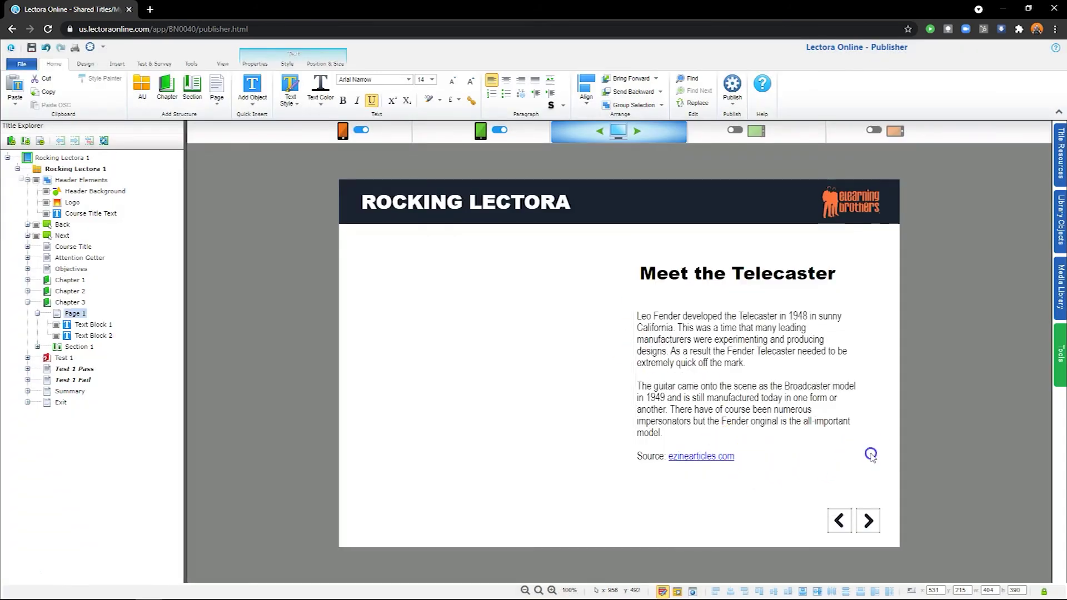